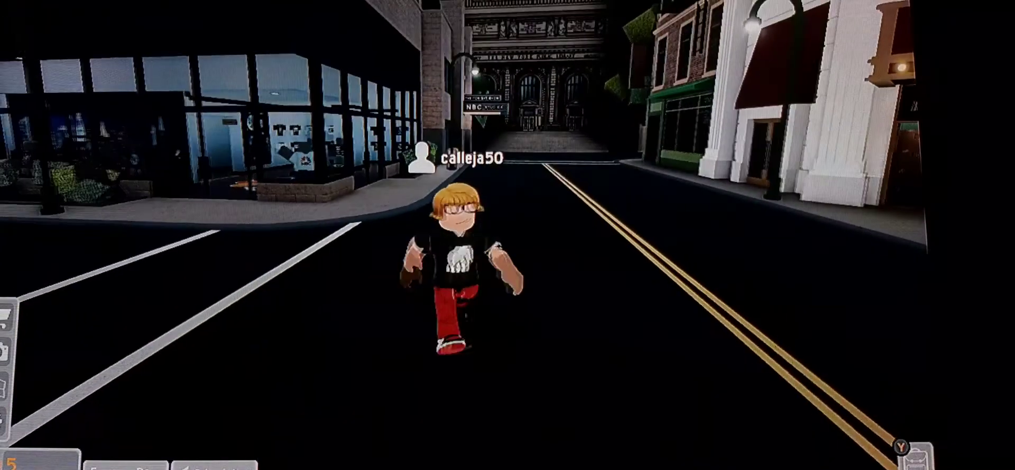
- Run down the street toward NBC Studios and through the wooden gate between the fences
{"action": "key", "text": "w"}
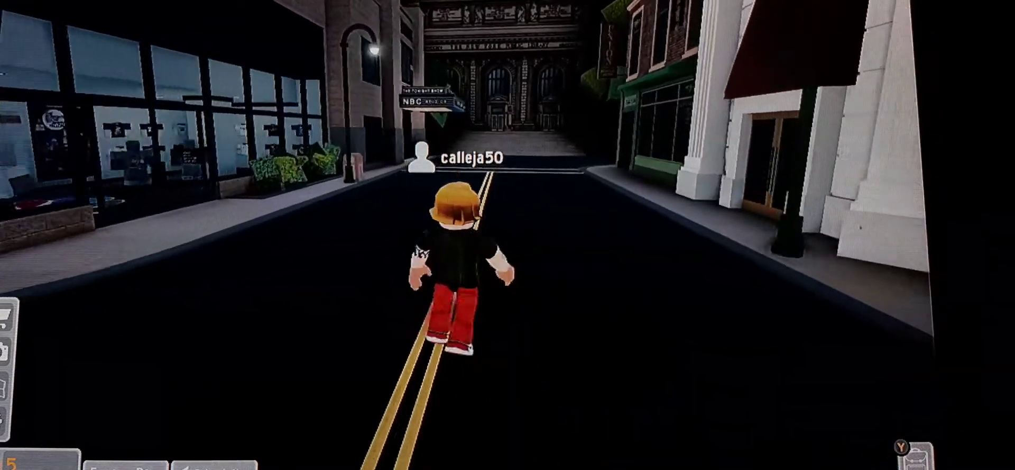
{"action": "key", "text": "w"}
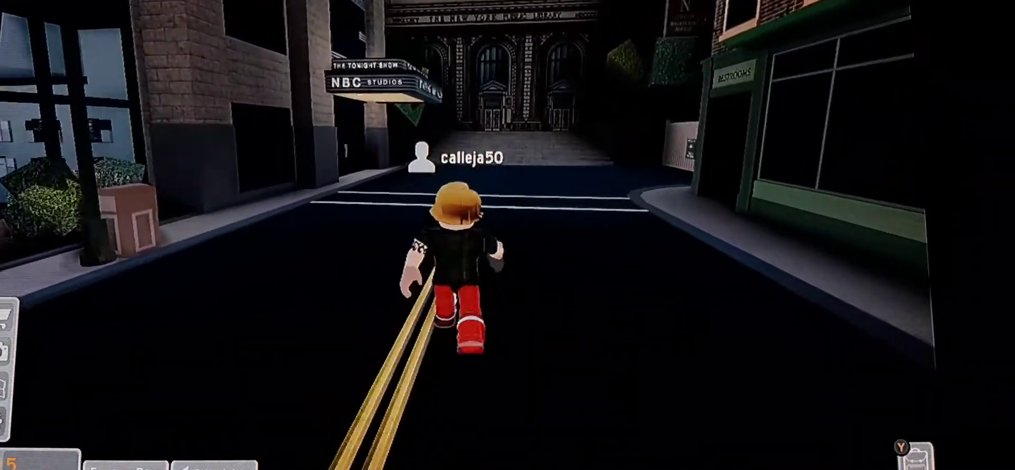
{"action": "key", "text": "w"}
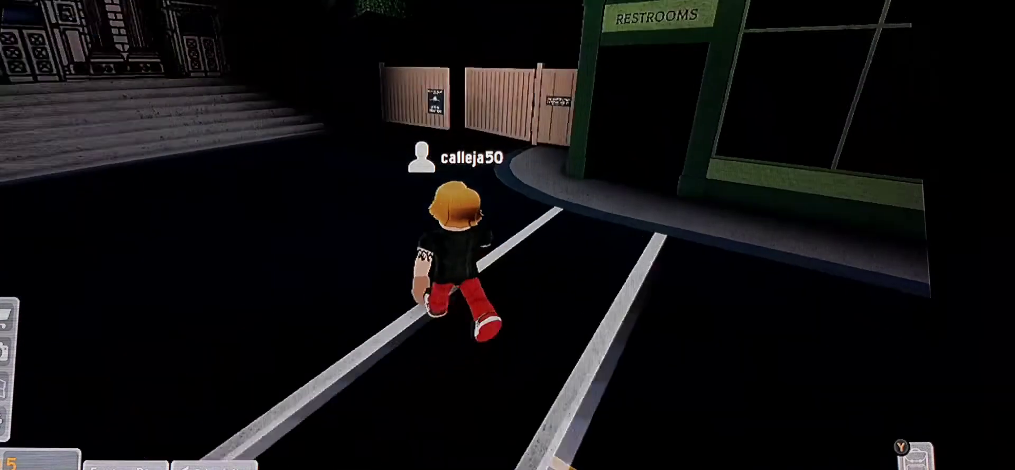
{"action": "key", "text": "w"}
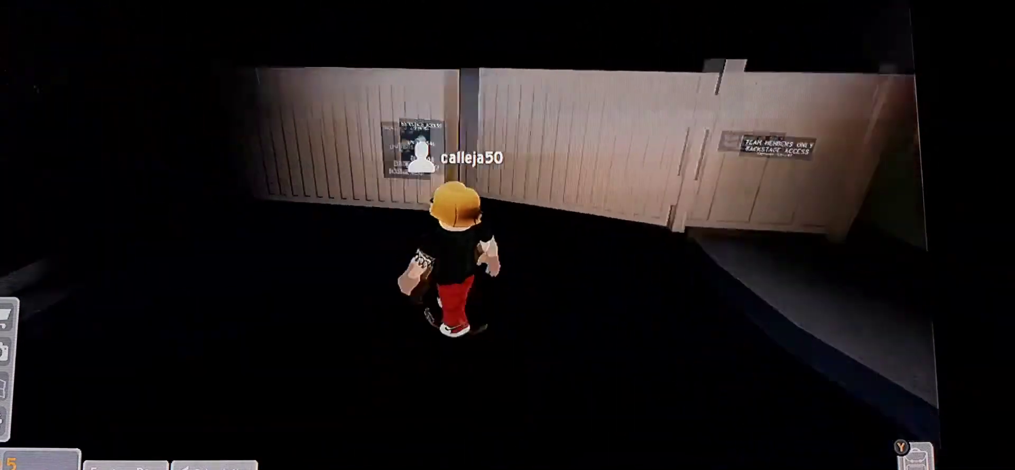
{"action": "key", "text": "w"}
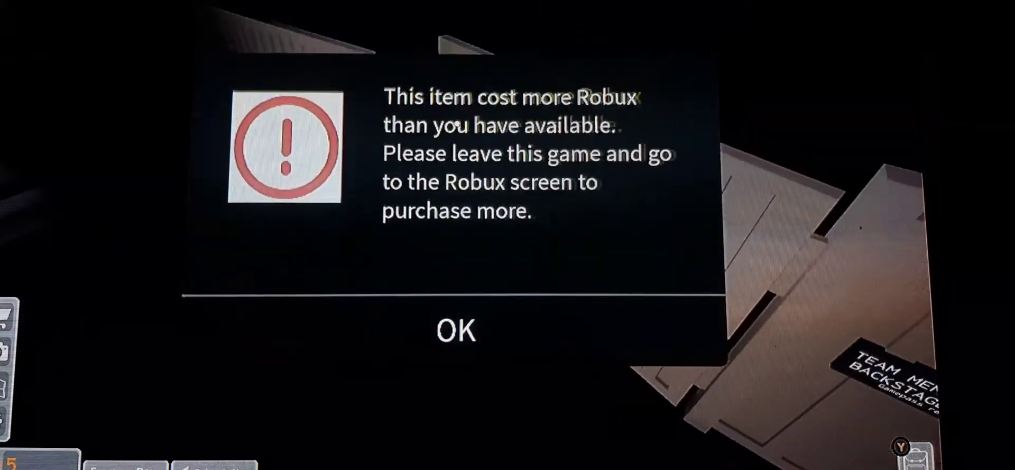
- Dismiss the Robux purchase prompt and run back down the street past the white car
{"action": "left_click", "coordinate": [458, 158]}
{"action": "key", "text": "w"}
{"action": "key", "text": "w"}
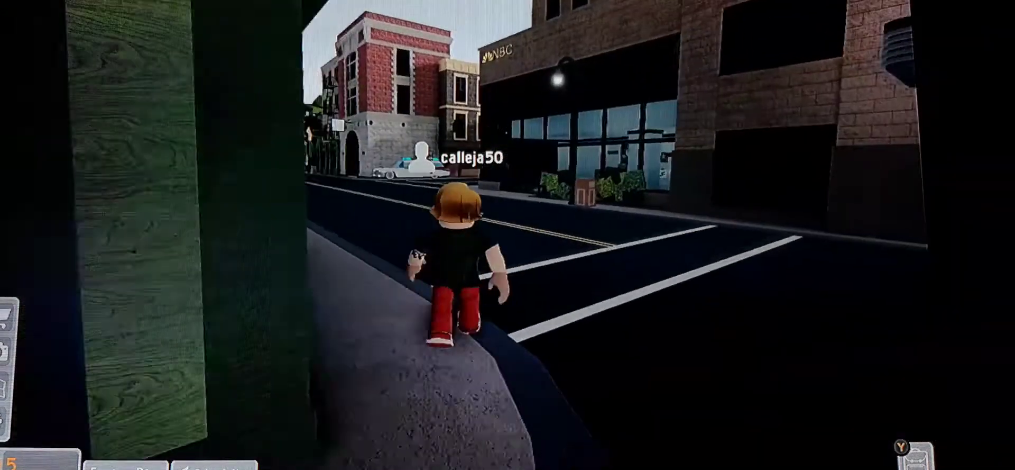
{"action": "key", "text": "w"}
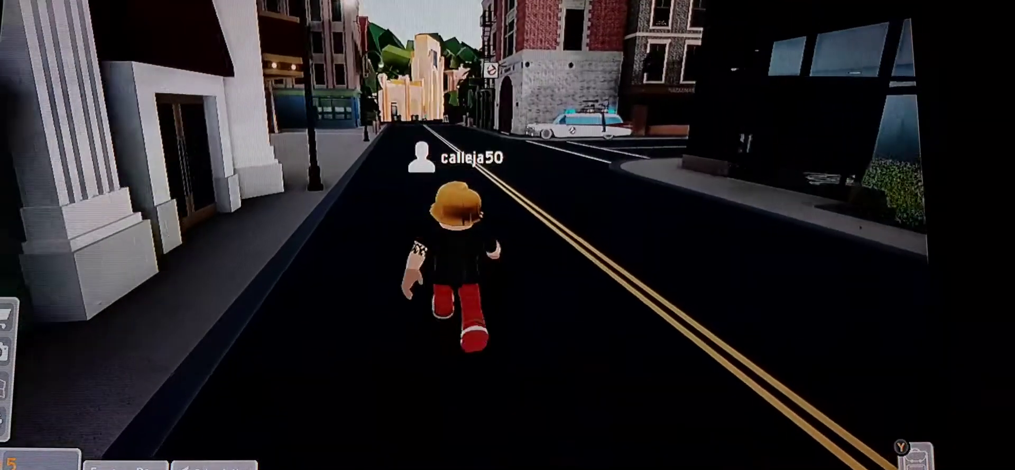
{"action": "key", "text": "w"}
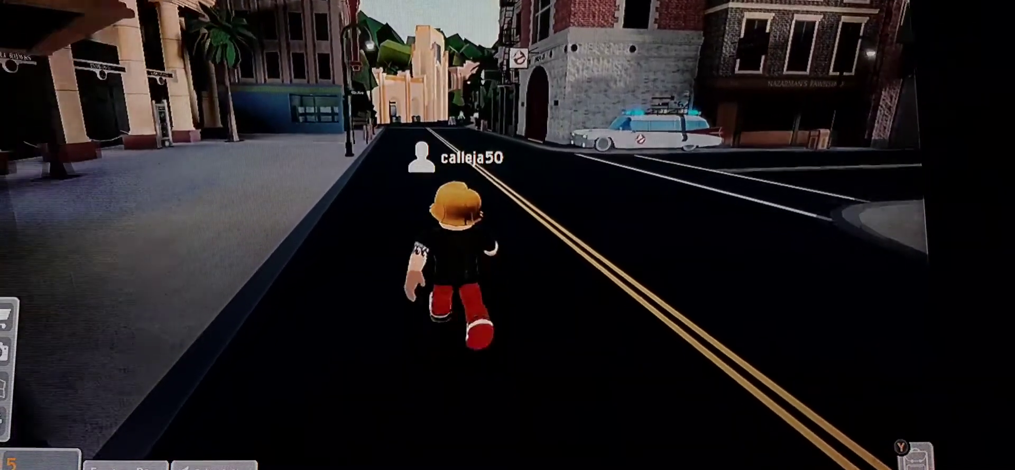
{"action": "key", "text": "w"}
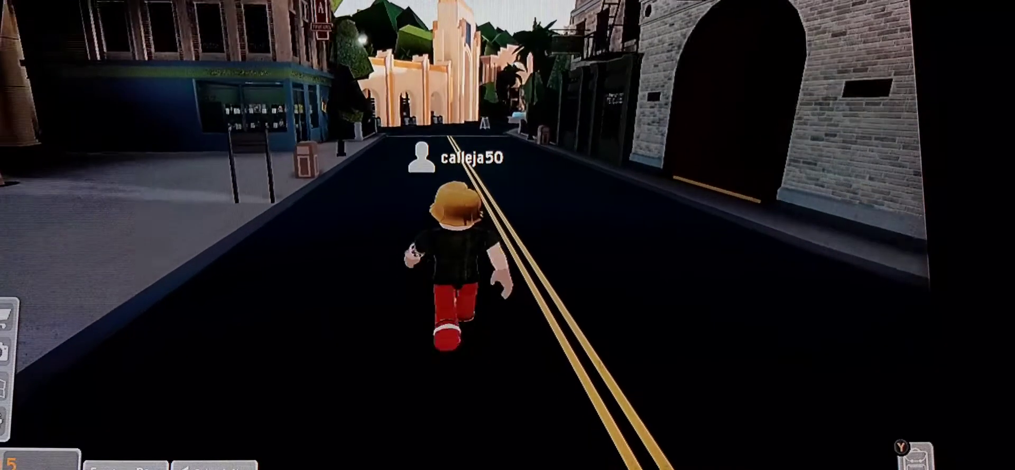
- Turn left through the arch, cross the Universal globe plaza, and climb the brick house steps
{"action": "key", "text": "w"}
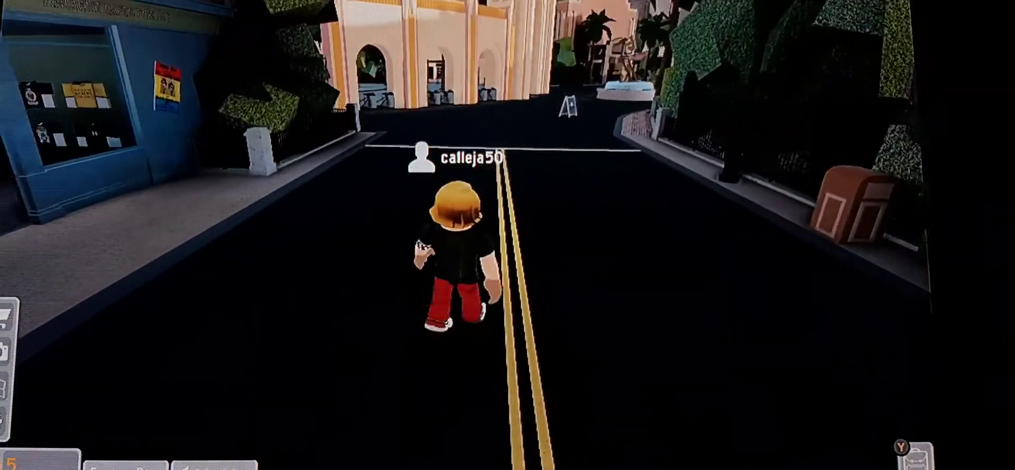
{"action": "key", "text": "w"}
{"action": "key", "text": "a"}
{"action": "key", "text": "w"}
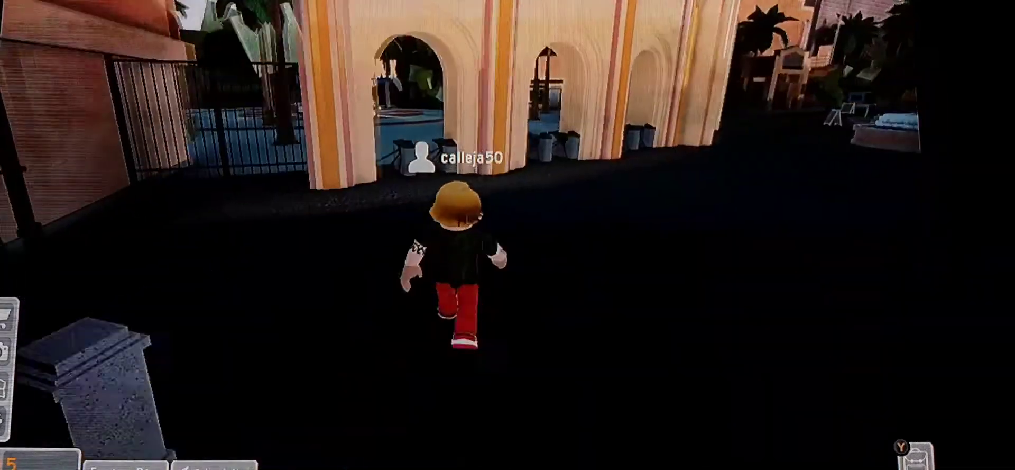
{"action": "key", "text": "w"}
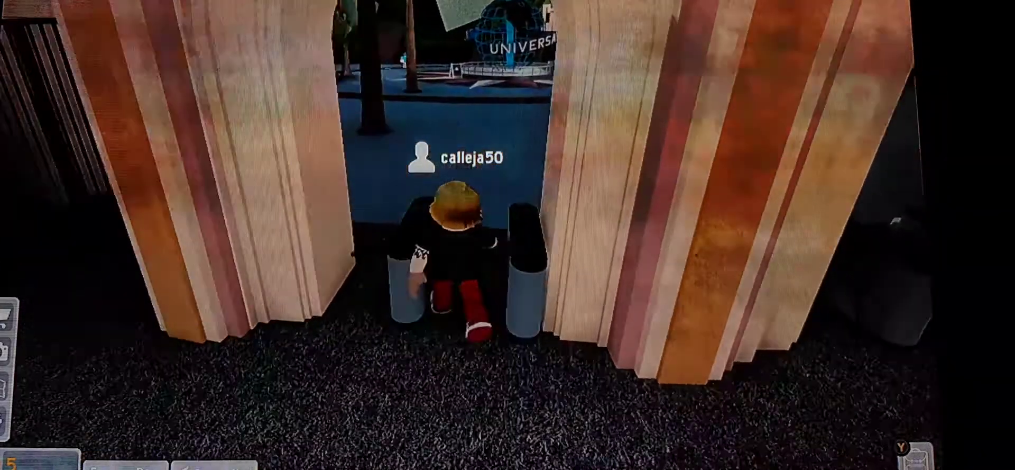
{"action": "key", "text": "w"}
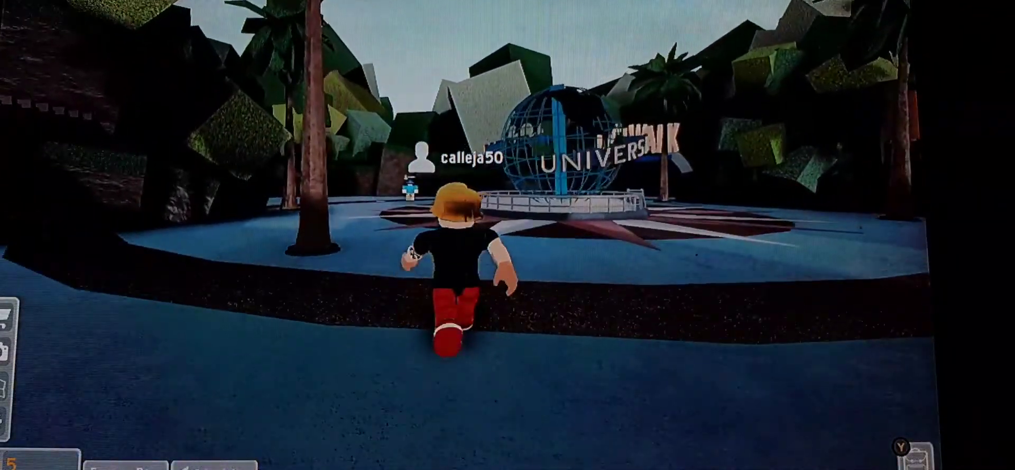
{"action": "key", "text": "w"}
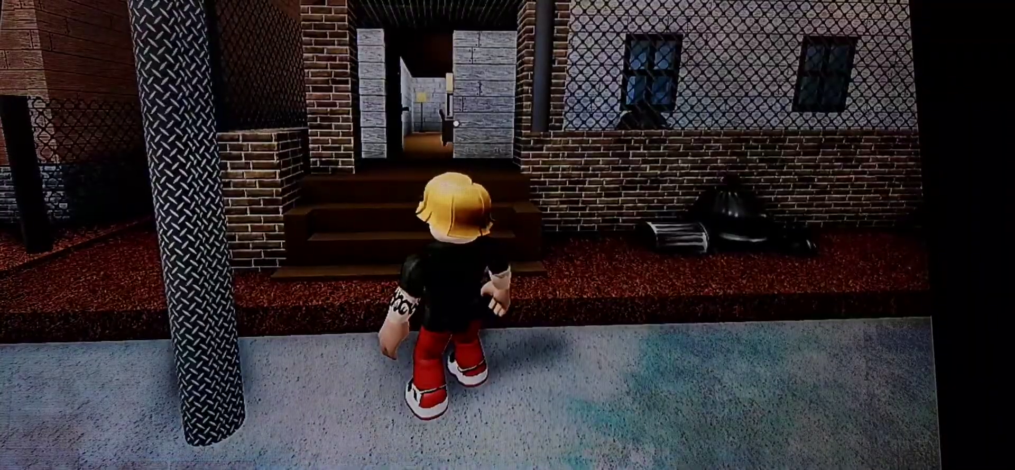
{"action": "key", "text": "w"}
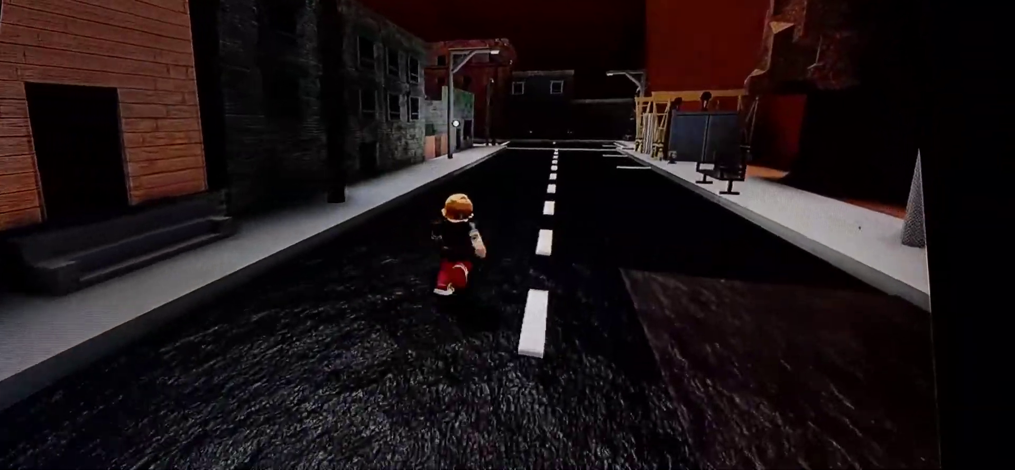
- Run to the building and into the dark doorway by the Buy Ammo counter
{"action": "key", "text": "w"}
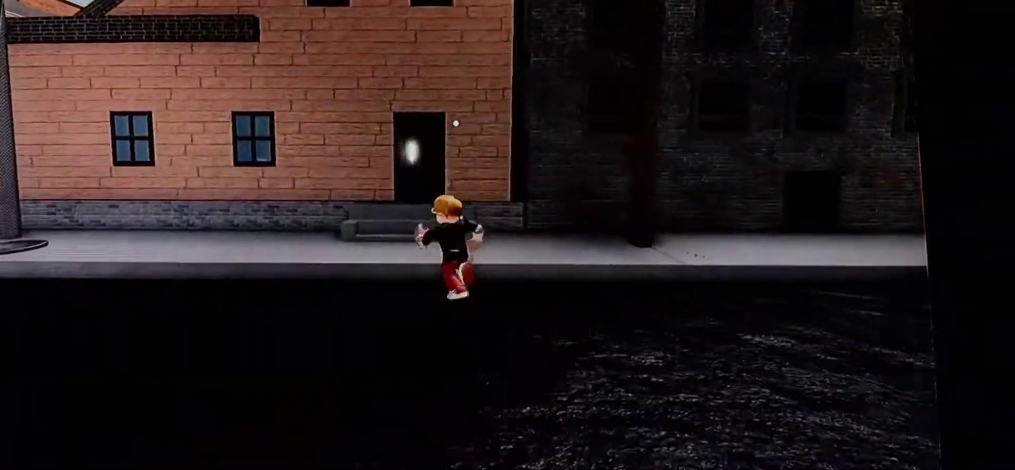
{"action": "key", "text": "w"}
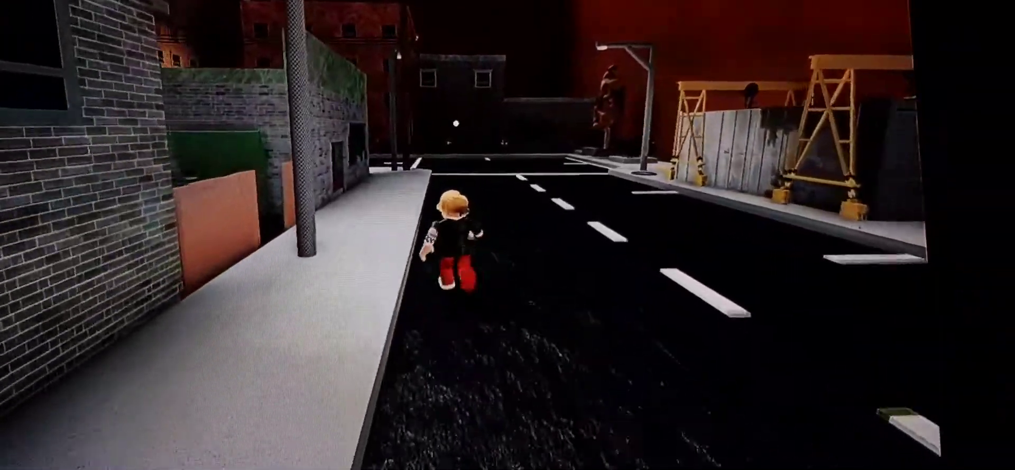
{"action": "key", "text": "w"}
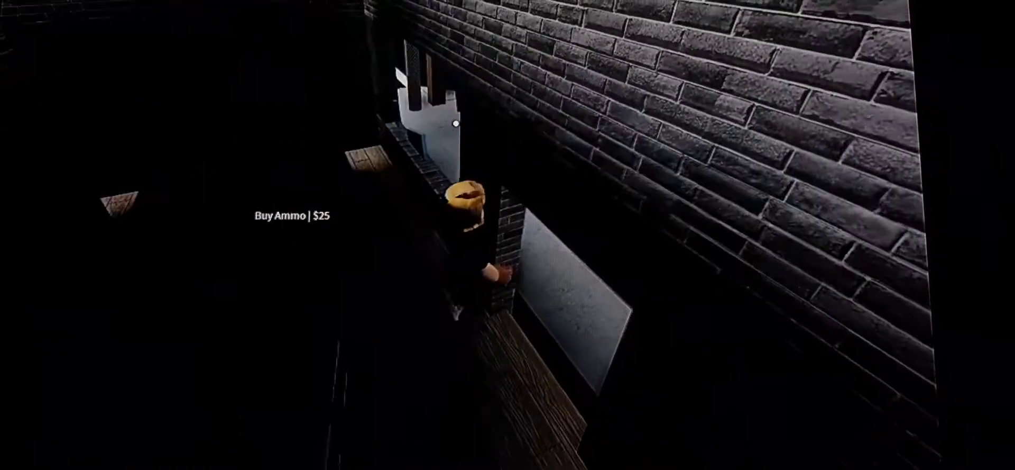
- Leave the ammo doorway and cross the dark street toward the other player
{"action": "key", "text": "w"}
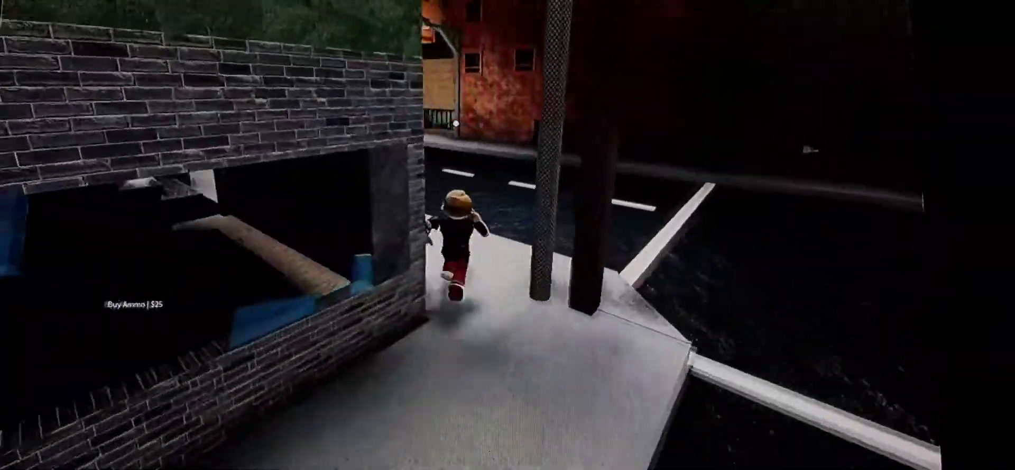
{"action": "key", "text": "w"}
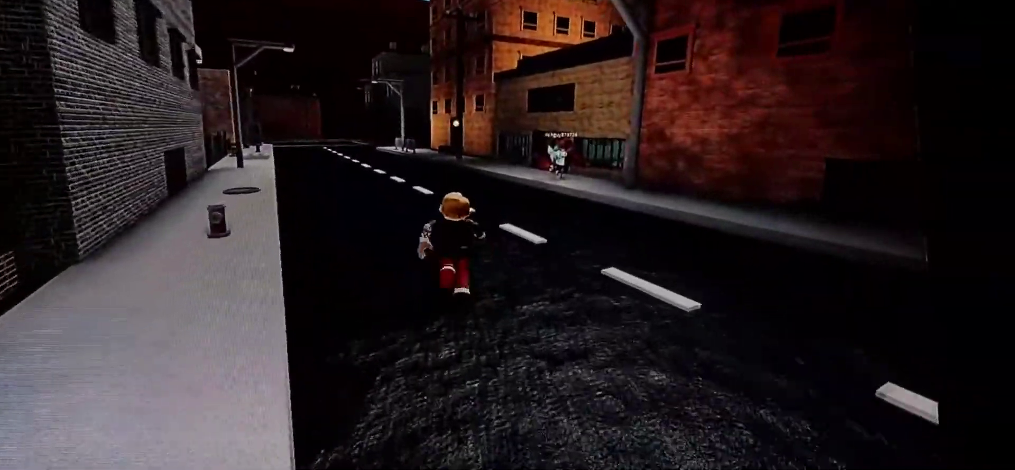
{"action": "key", "text": "w"}
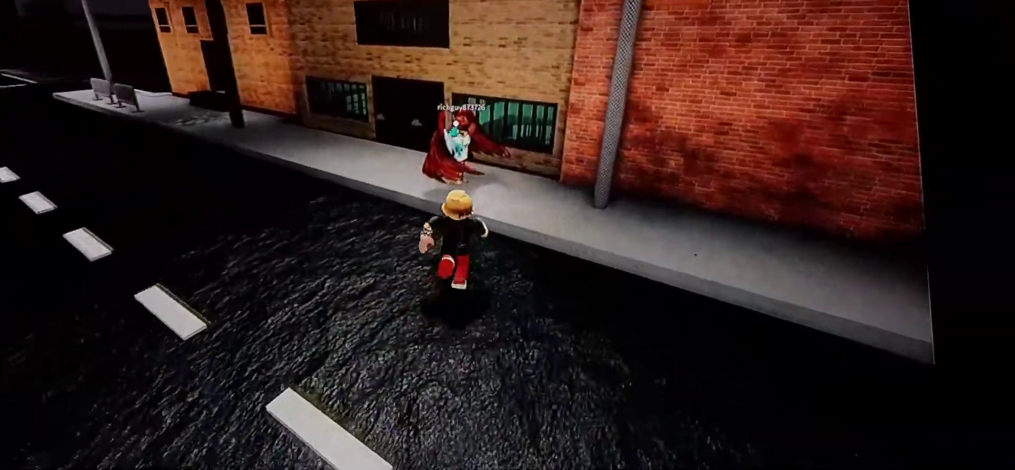
{"action": "key", "text": "w"}
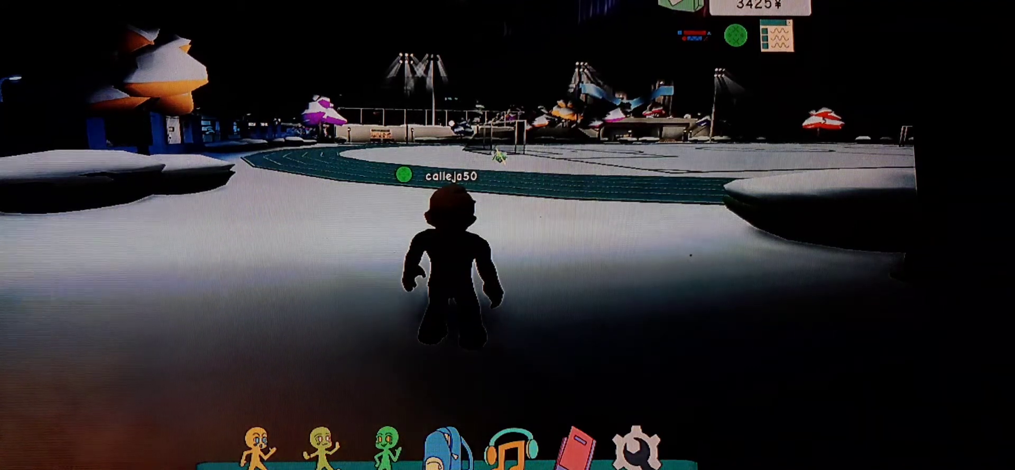
- Walk toward the snow mound by the track, then tilt the camera down over the avatar
{"action": "key", "text": "w"}
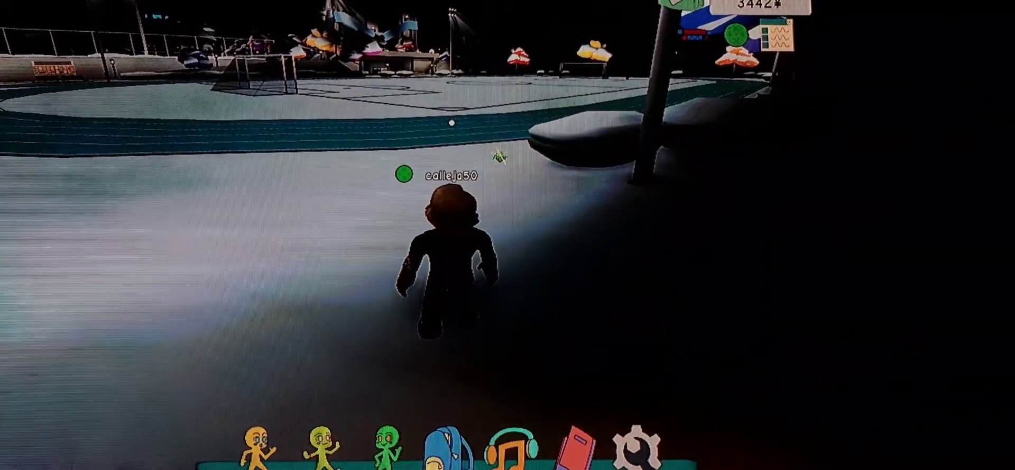
{"action": "left_click_drag", "start_coordinate": [500, 157], "coordinate": [497, 155]}
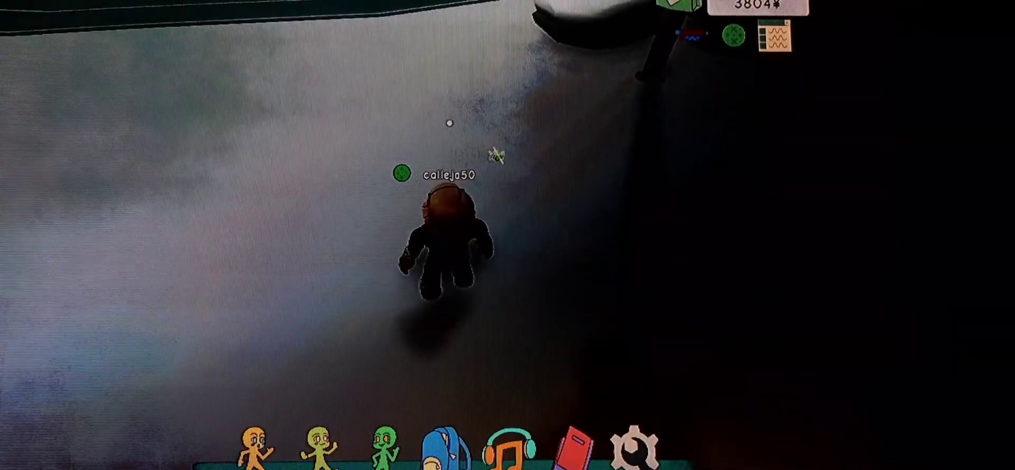